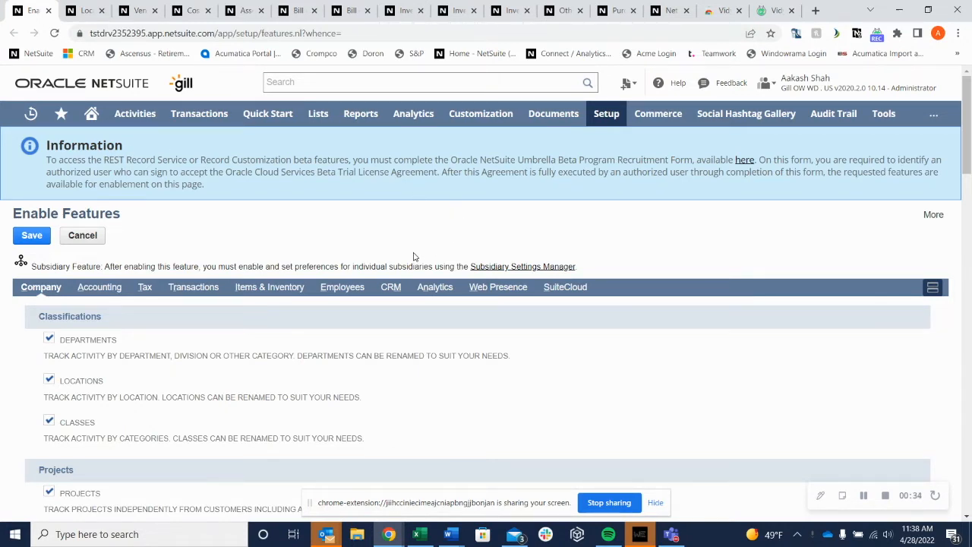
- Review the enabled Items & Inventory features, including outsourced manufacturing, advanced bill of materials and work orders
{"action": "scroll", "coordinate": [433, 228], "scroll_direction": "down", "scroll_amount": 1}
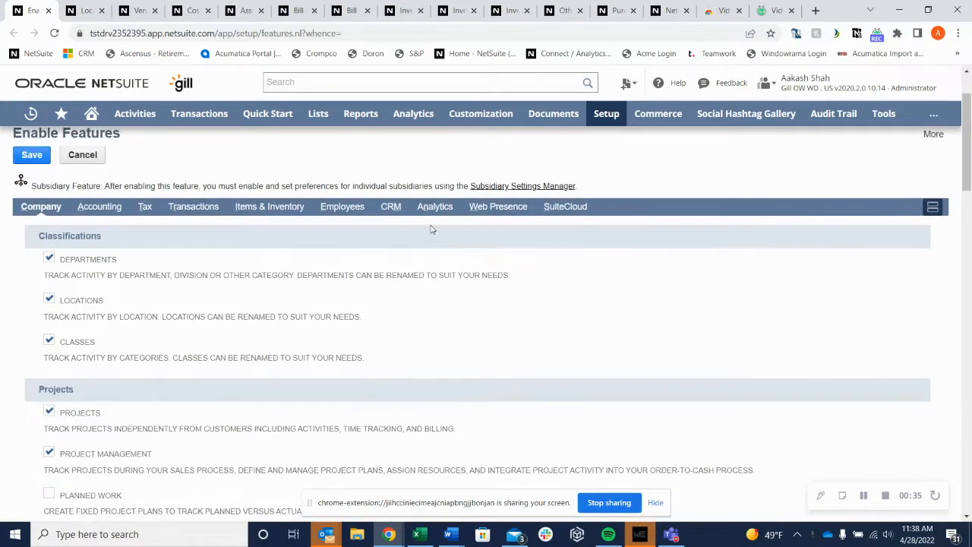
{"action": "scroll", "coordinate": [431, 229], "scroll_direction": "up", "scroll_amount": 1}
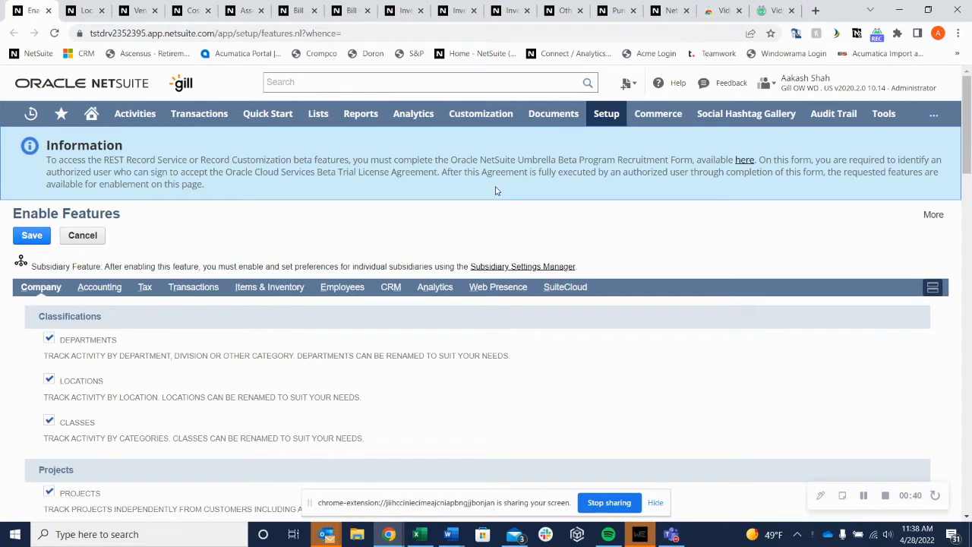
{"action": "mouse_move", "coordinate": [612, 125]}
{"action": "left_click", "coordinate": [281, 289]}
{"action": "scroll", "coordinate": [285, 273], "scroll_direction": "down", "scroll_amount": 3}
{"action": "scroll", "coordinate": [287, 265], "scroll_direction": "down", "scroll_amount": 8}
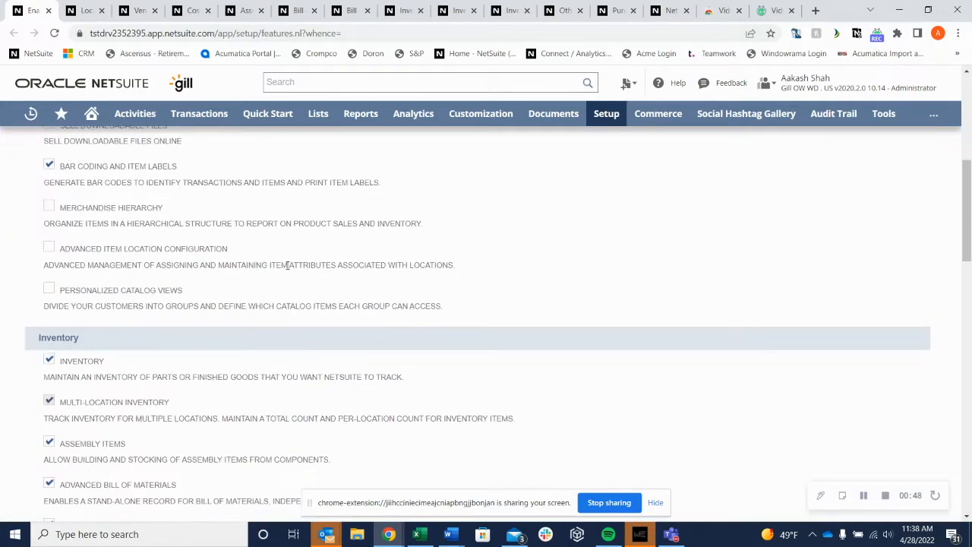
{"action": "scroll", "coordinate": [282, 262], "scroll_direction": "down", "scroll_amount": 4}
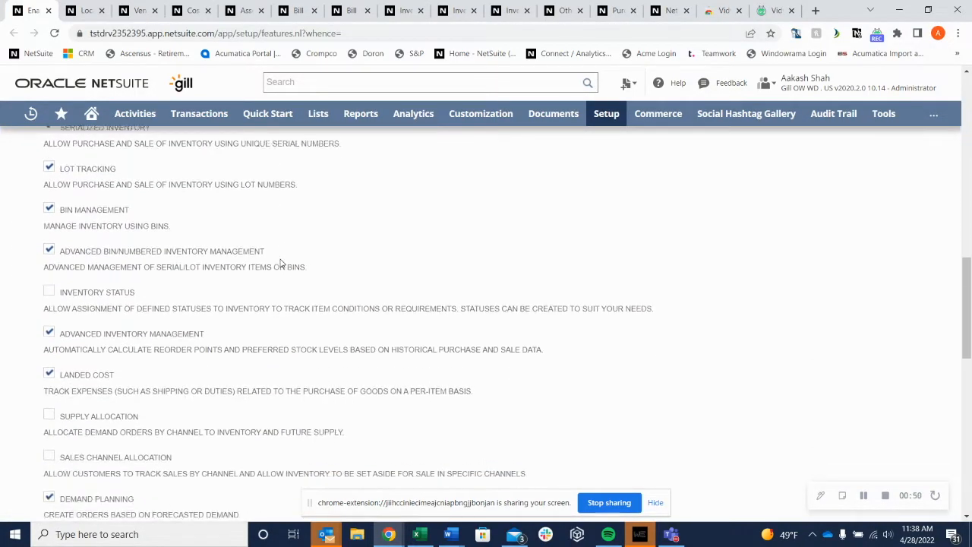
{"action": "scroll", "coordinate": [279, 273], "scroll_direction": "down", "scroll_amount": 3}
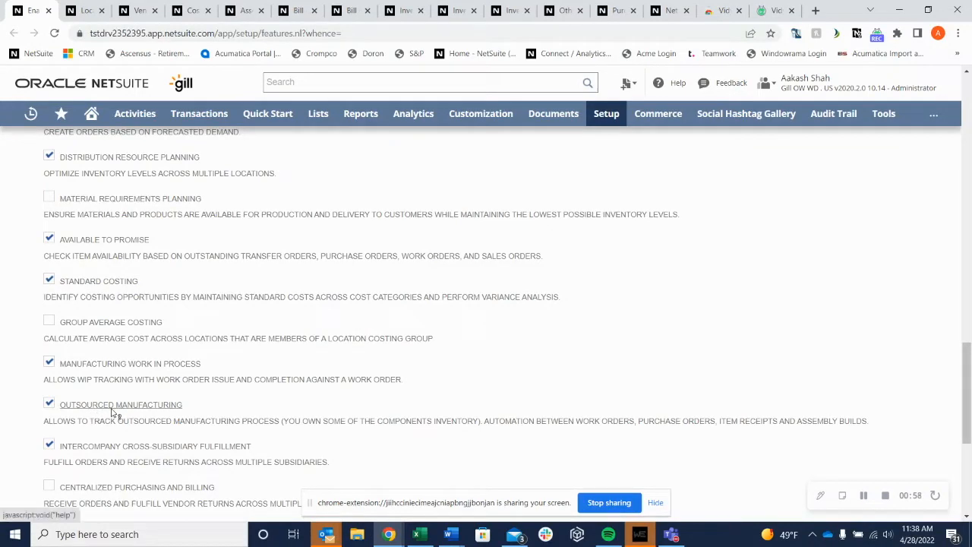
{"action": "scroll", "coordinate": [114, 408], "scroll_direction": "up", "scroll_amount": 1}
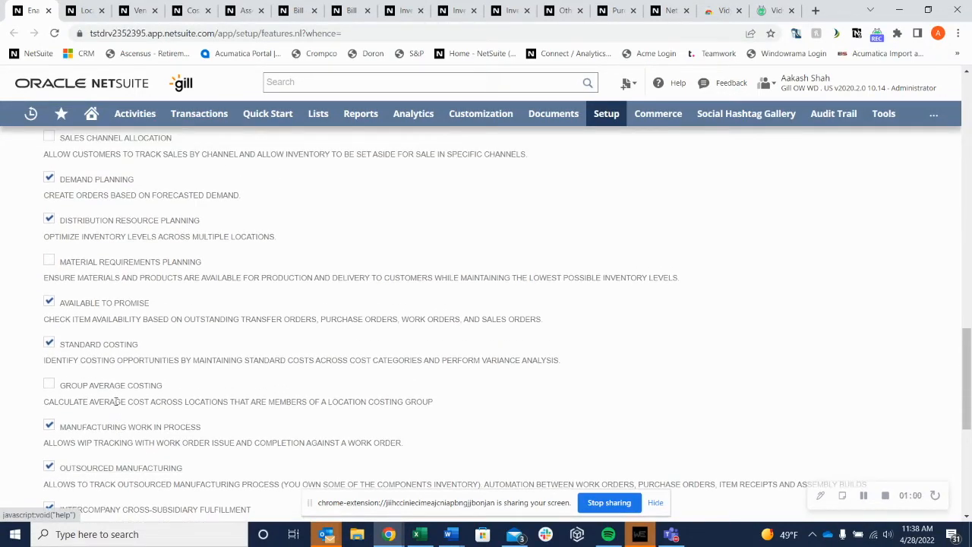
{"action": "scroll", "coordinate": [115, 402], "scroll_direction": "up", "scroll_amount": 5}
{"action": "scroll", "coordinate": [67, 258], "scroll_direction": "up", "scroll_amount": 2}
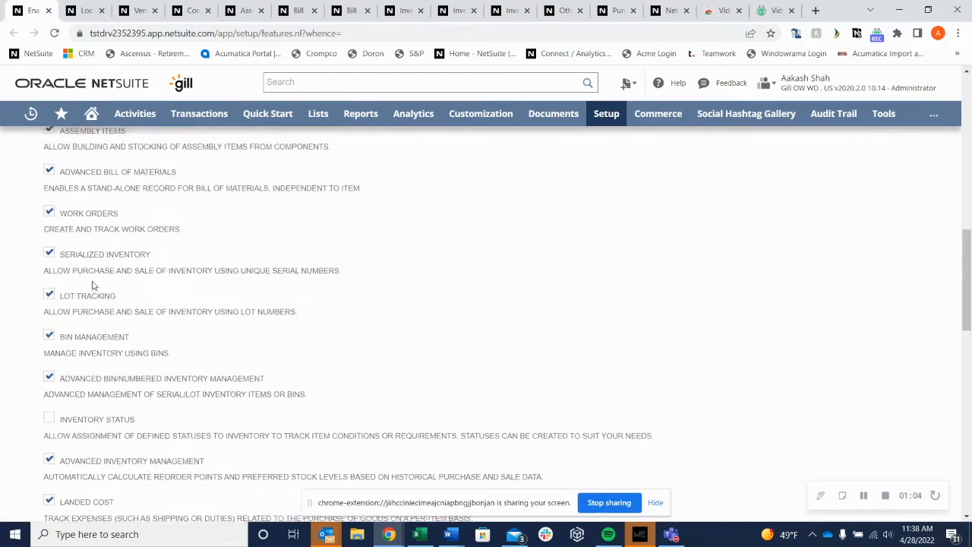
{"action": "scroll", "coordinate": [93, 283], "scroll_direction": "up", "scroll_amount": 1}
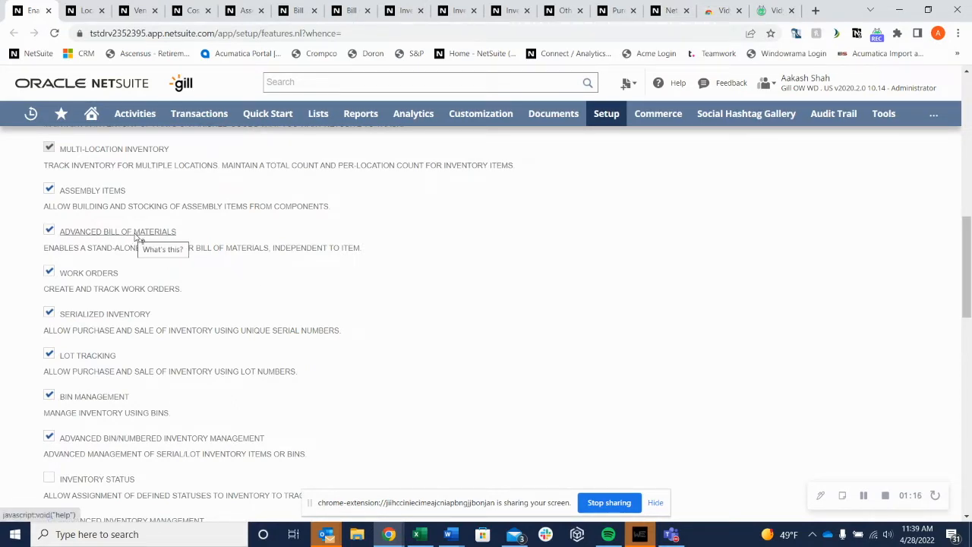
- Review the setup records for the Bicycle MFG Location, the Bicycle Manufacturer vendor and the Outsourcing Charge cost category
{"action": "left_click", "coordinate": [81, 10]}
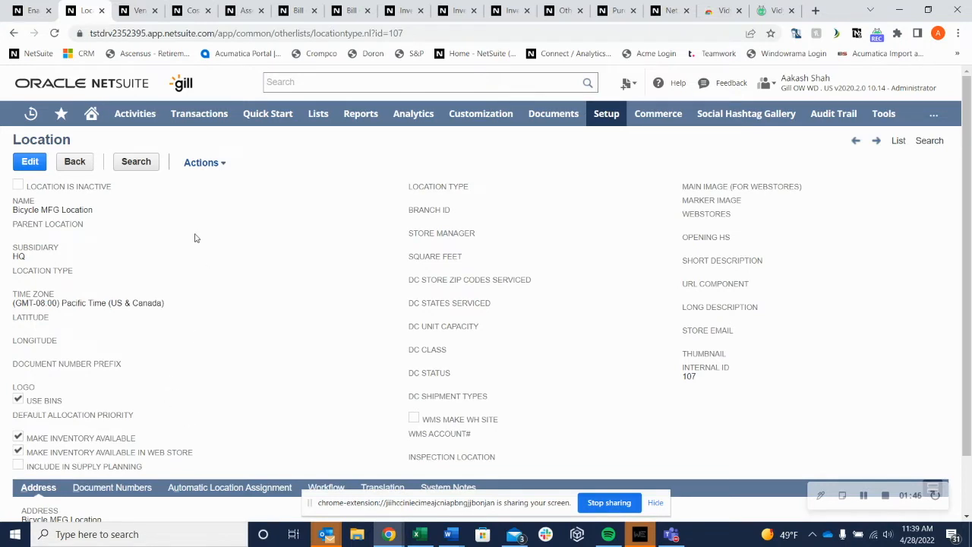
{"action": "left_click", "coordinate": [127, 15]}
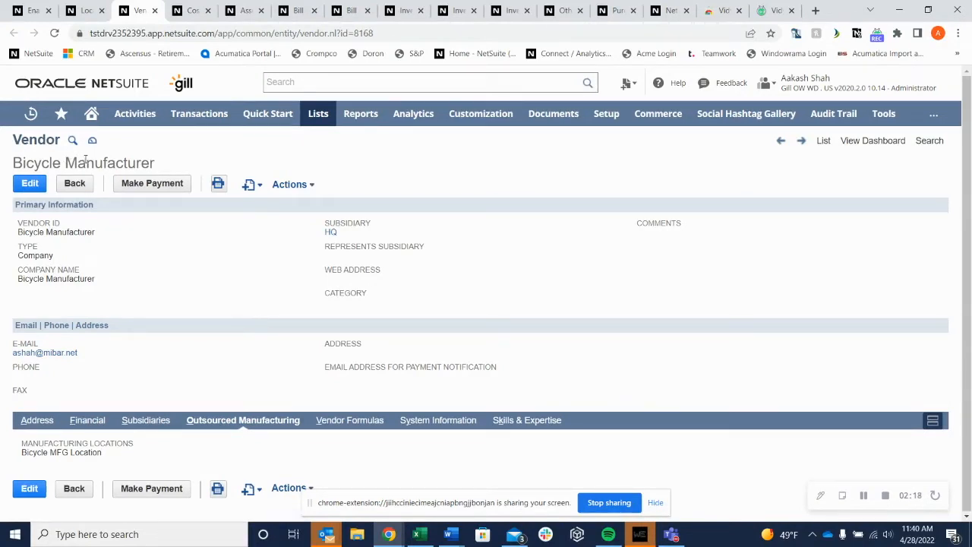
{"action": "left_click", "coordinate": [187, 12]}
{"action": "mouse_move", "coordinate": [136, 161]}
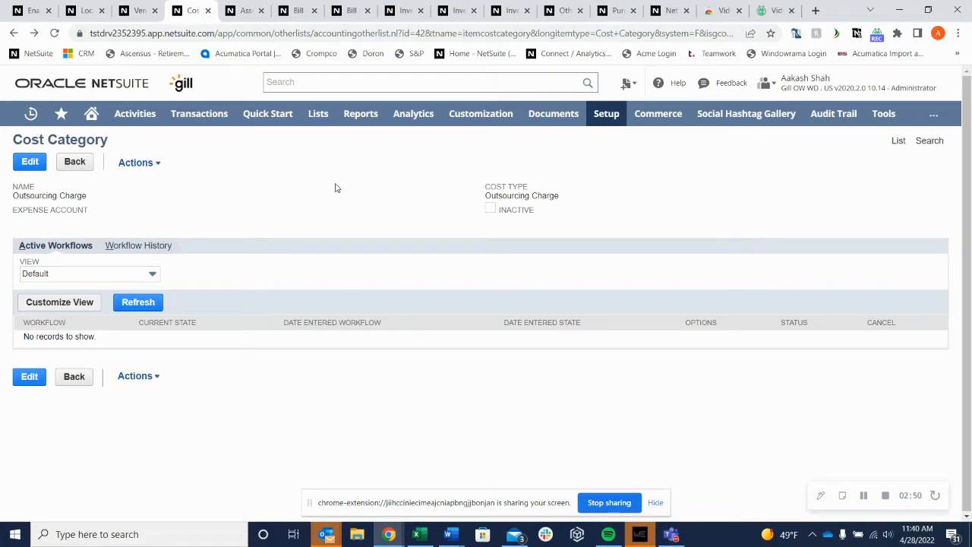
- Examine the Bicycle assembly item together with its Bicycle BOM (Outsourced) and the components of Revision 1
{"action": "left_click", "coordinate": [242, 11]}
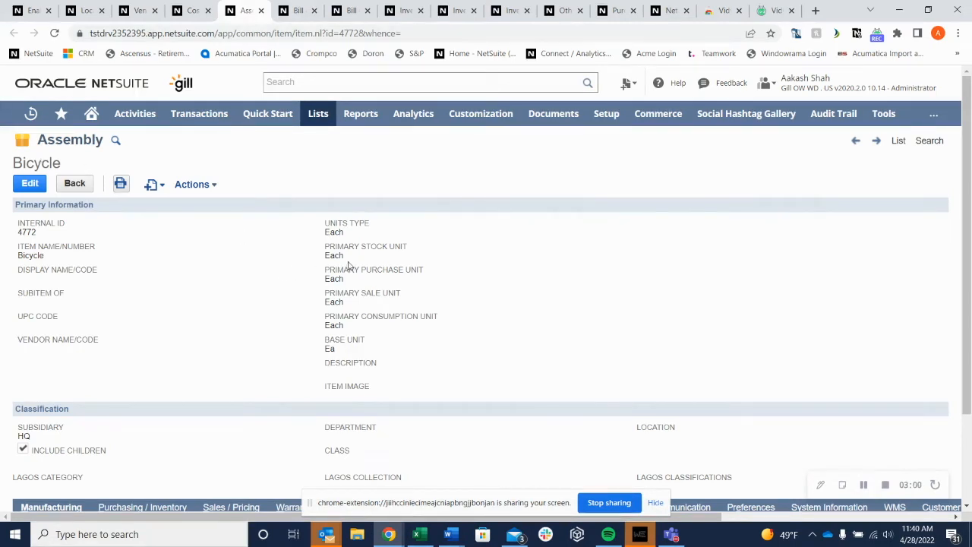
{"action": "scroll", "coordinate": [361, 262], "scroll_direction": "down", "scroll_amount": 1}
{"action": "scroll", "coordinate": [361, 262], "scroll_direction": "down", "scroll_amount": 1}
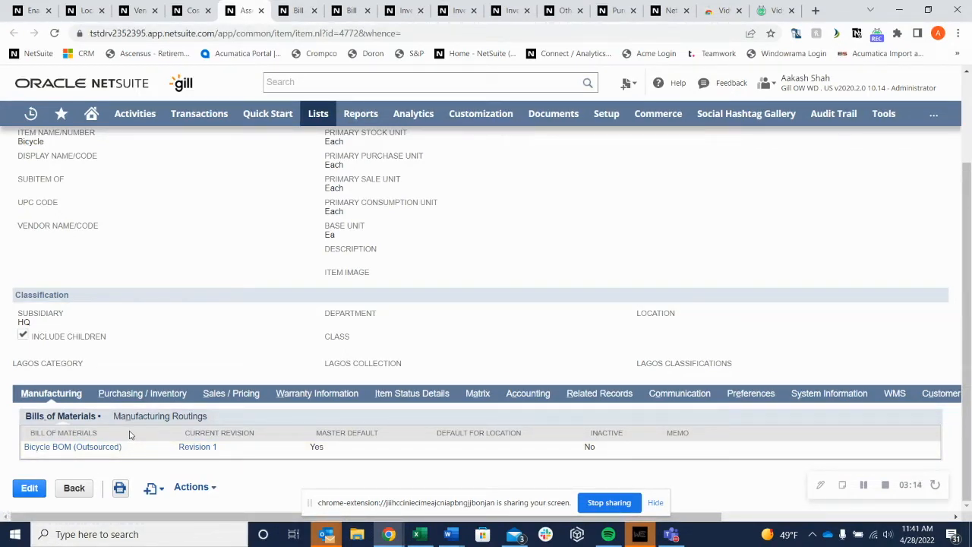
{"action": "right_click", "coordinate": [97, 452]}
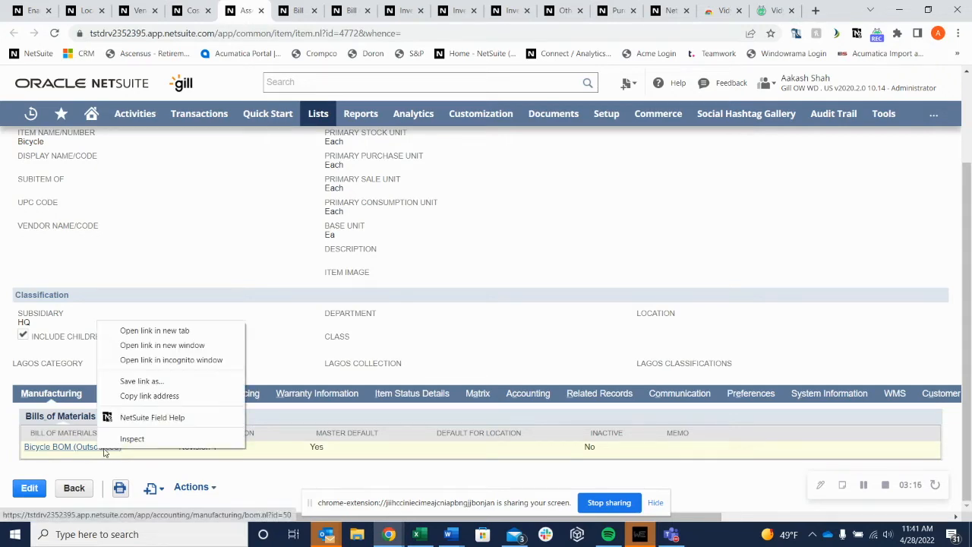
{"action": "left_click", "coordinate": [297, 17]}
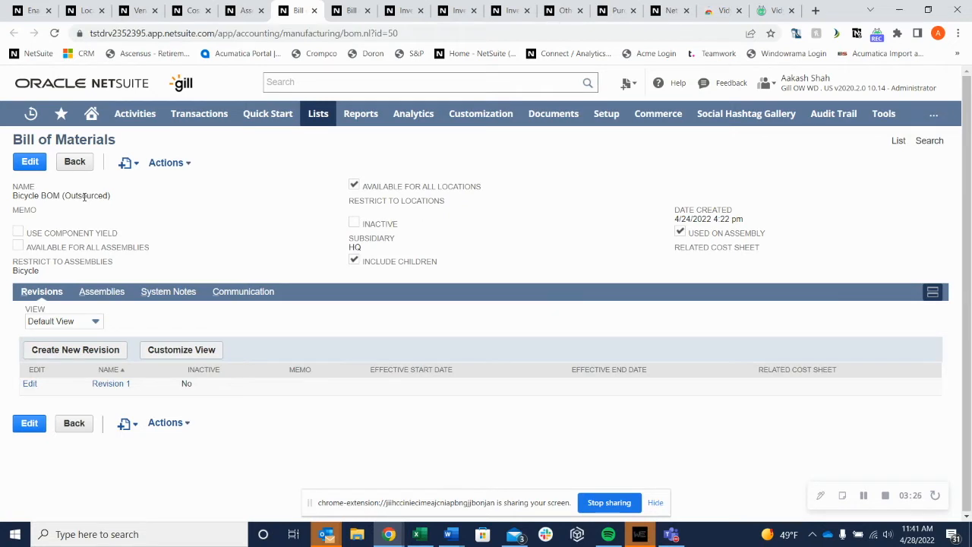
{"action": "left_click", "coordinate": [345, 18]}
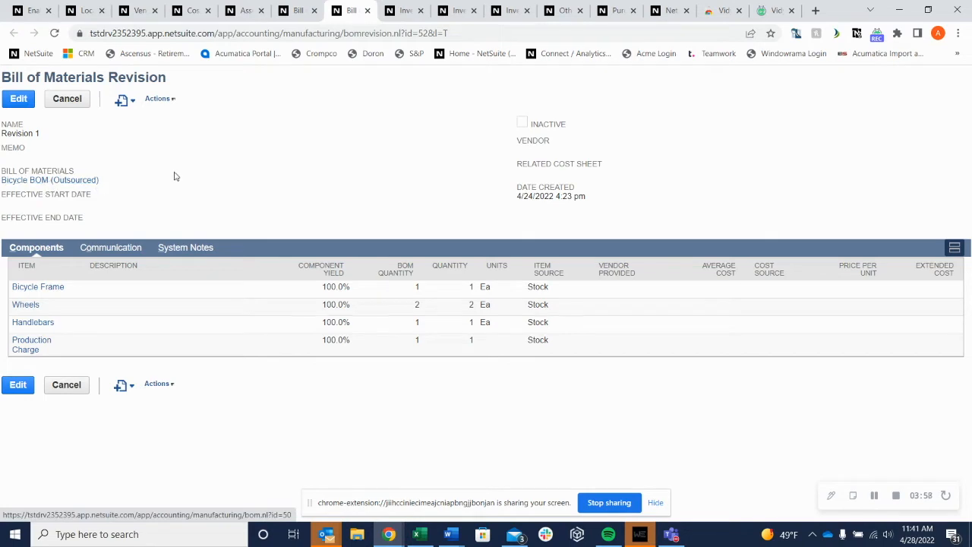
- Examine the Bicycle Frame, Wheels and Handlebars inventory items, checking the accounting details of the frame and handlebars
{"action": "left_click", "coordinate": [396, 14]}
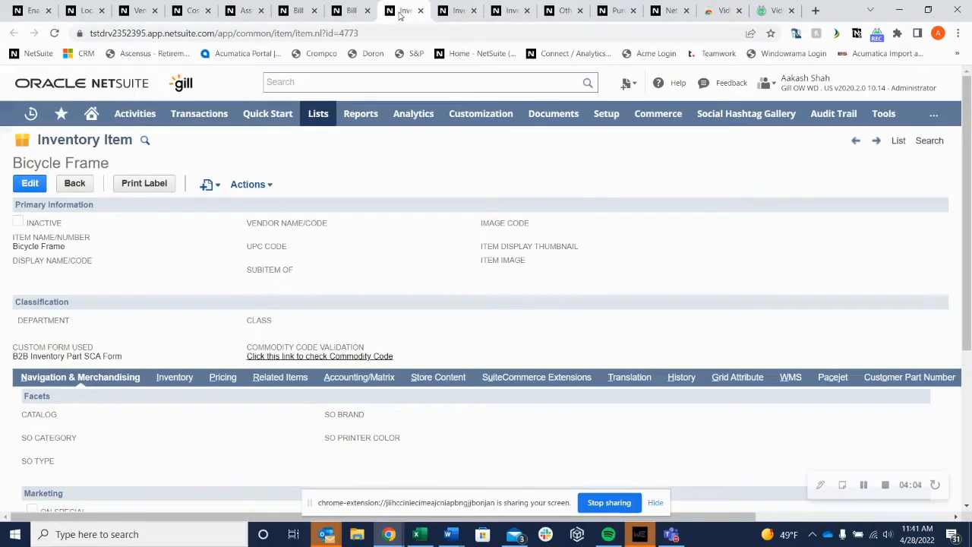
{"action": "scroll", "coordinate": [282, 195], "scroll_direction": "down", "scroll_amount": 1}
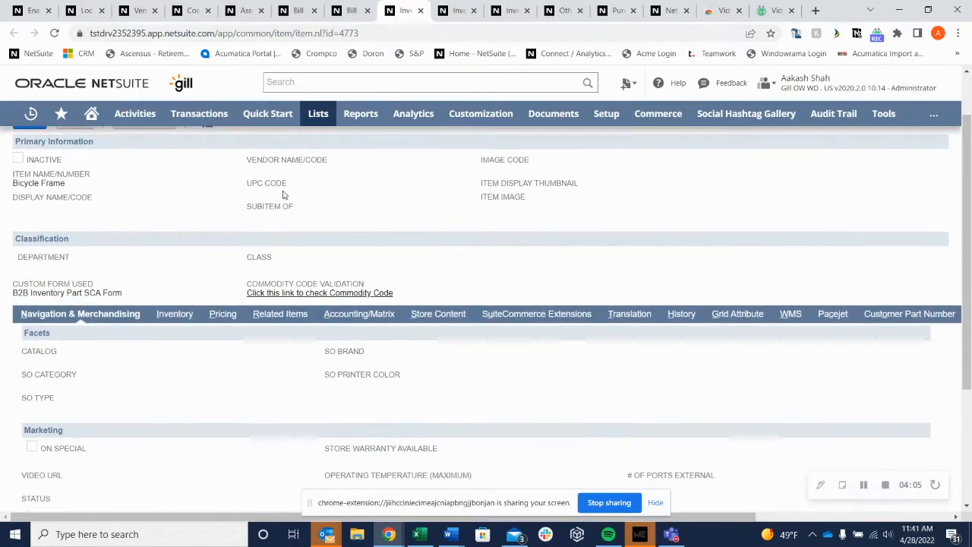
{"action": "scroll", "coordinate": [313, 229], "scroll_direction": "up", "scroll_amount": 1}
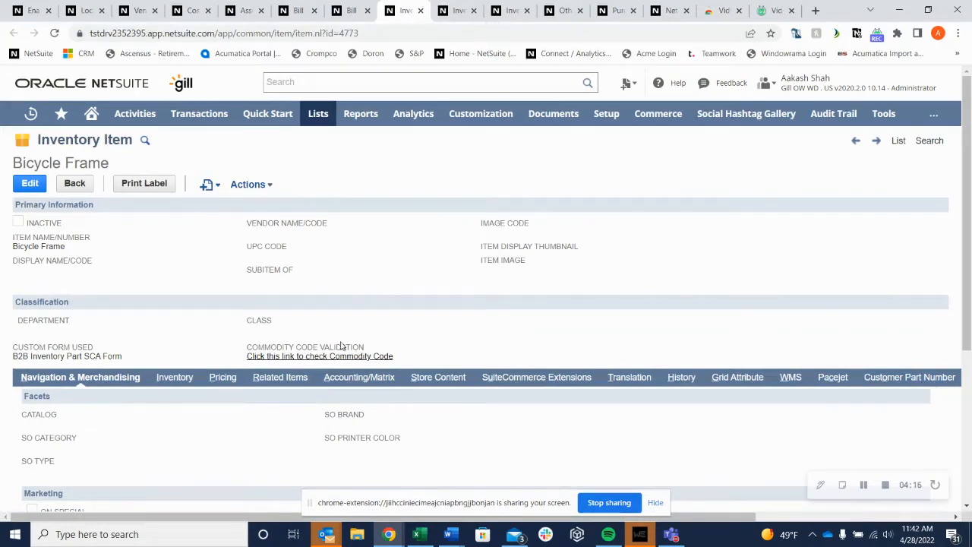
{"action": "left_click", "coordinate": [351, 377]}
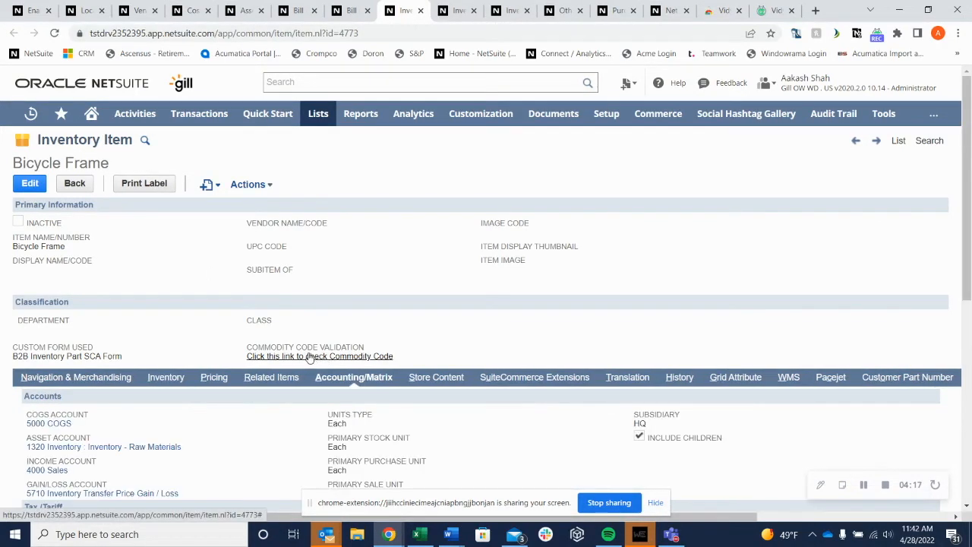
{"action": "scroll", "coordinate": [310, 357], "scroll_direction": "down", "scroll_amount": 1}
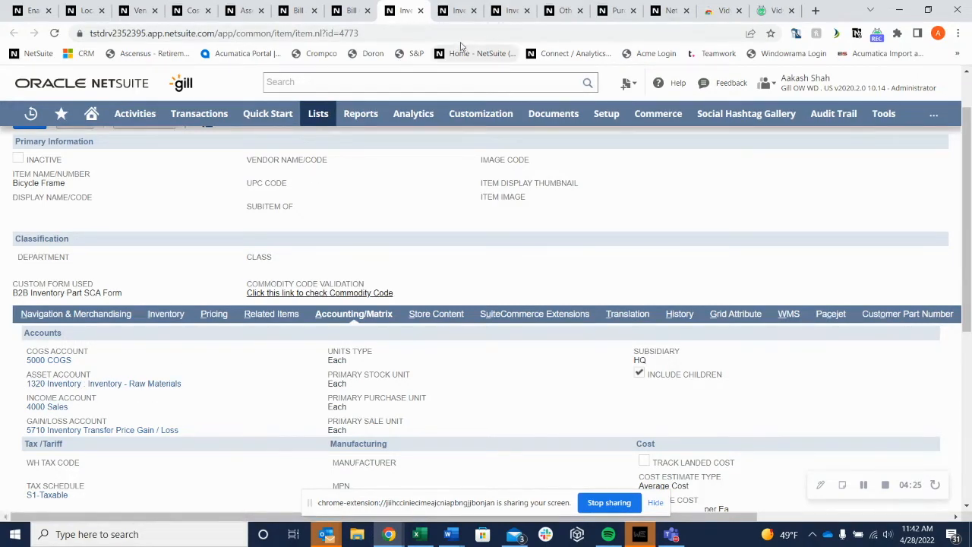
{"action": "left_click", "coordinate": [456, 13]}
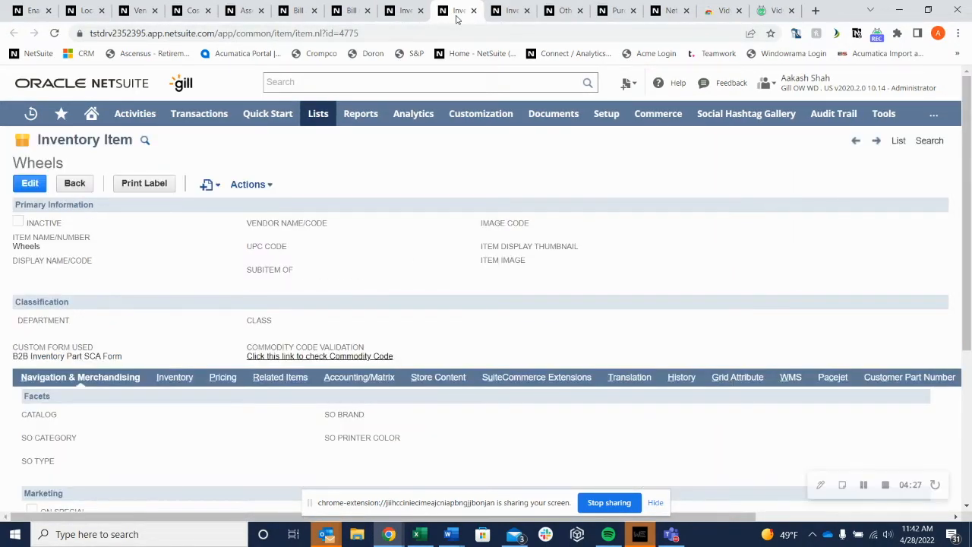
{"action": "left_click", "coordinate": [504, 12]}
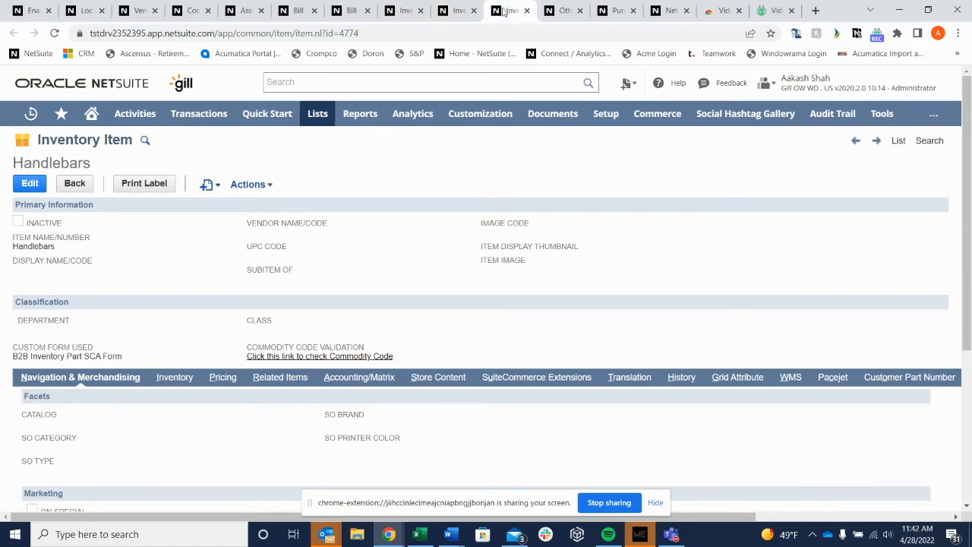
{"action": "left_click", "coordinate": [363, 379]}
{"action": "scroll", "coordinate": [271, 322], "scroll_direction": "down", "scroll_amount": 2}
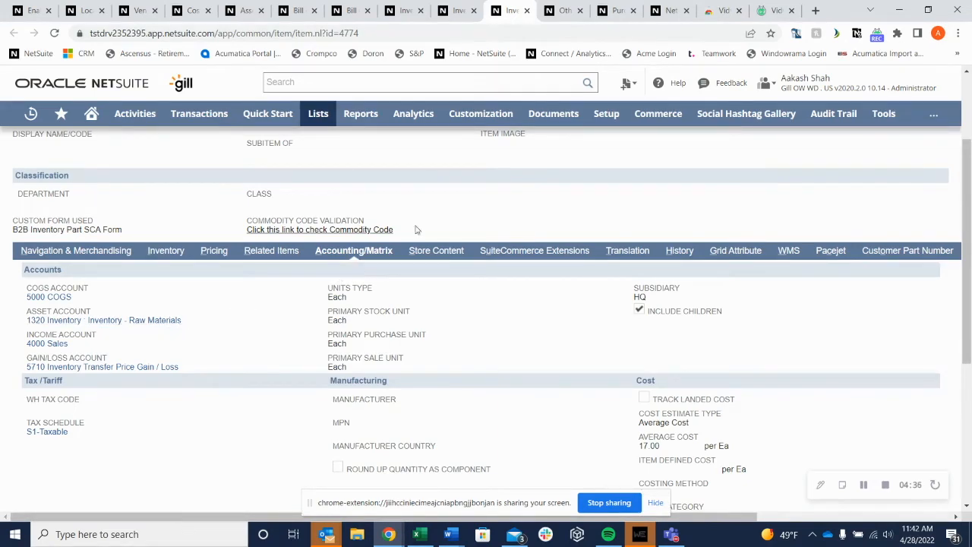
- Check the cost category and expense account of the Production Charge item
{"action": "left_click", "coordinate": [560, 10]}
{"action": "scroll", "coordinate": [215, 277], "scroll_direction": "up", "scroll_amount": 2}
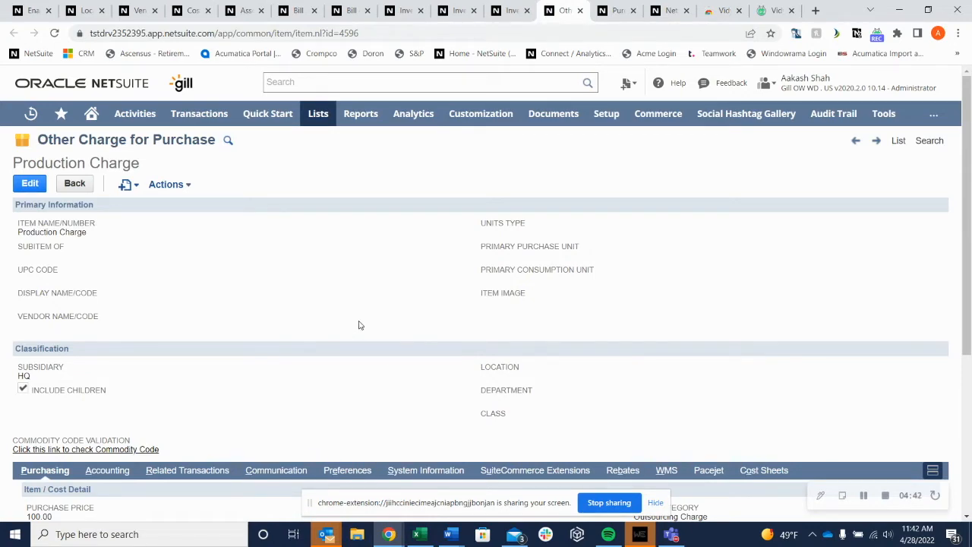
{"action": "scroll", "coordinate": [360, 325], "scroll_direction": "down", "scroll_amount": 3}
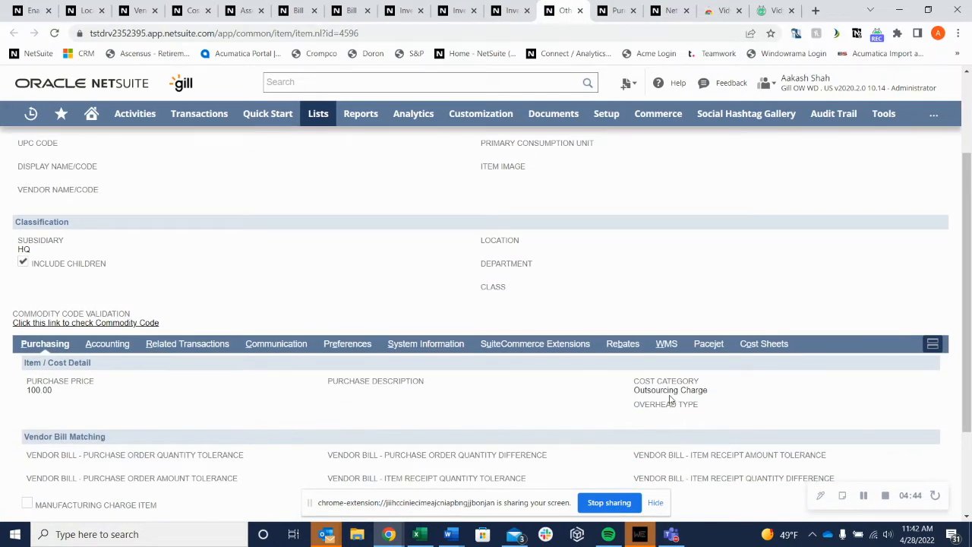
{"action": "triple_click", "coordinate": [670, 390]}
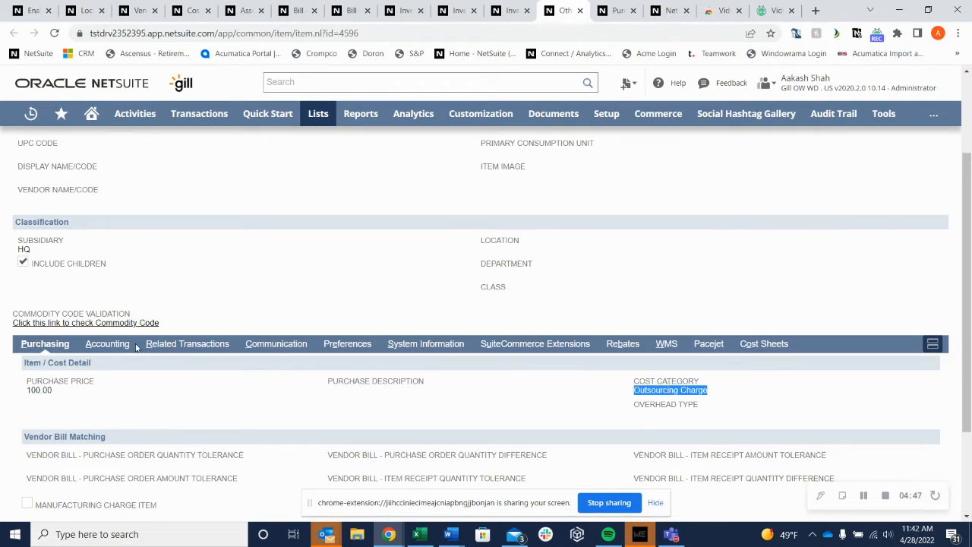
{"action": "left_click", "coordinate": [107, 344]}
{"action": "scroll", "coordinate": [203, 357], "scroll_direction": "down", "scroll_amount": 1}
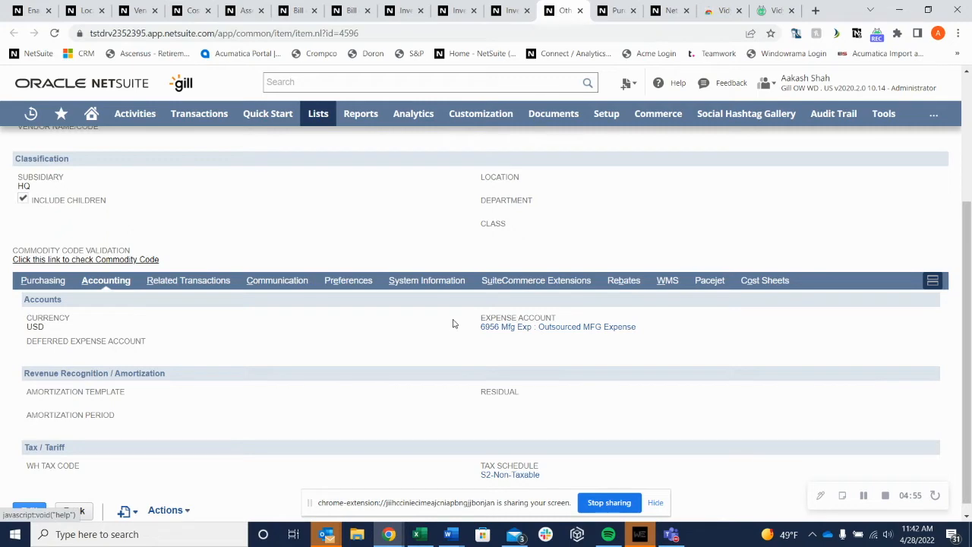
{"action": "scroll", "coordinate": [447, 323], "scroll_direction": "up", "scroll_amount": 2}
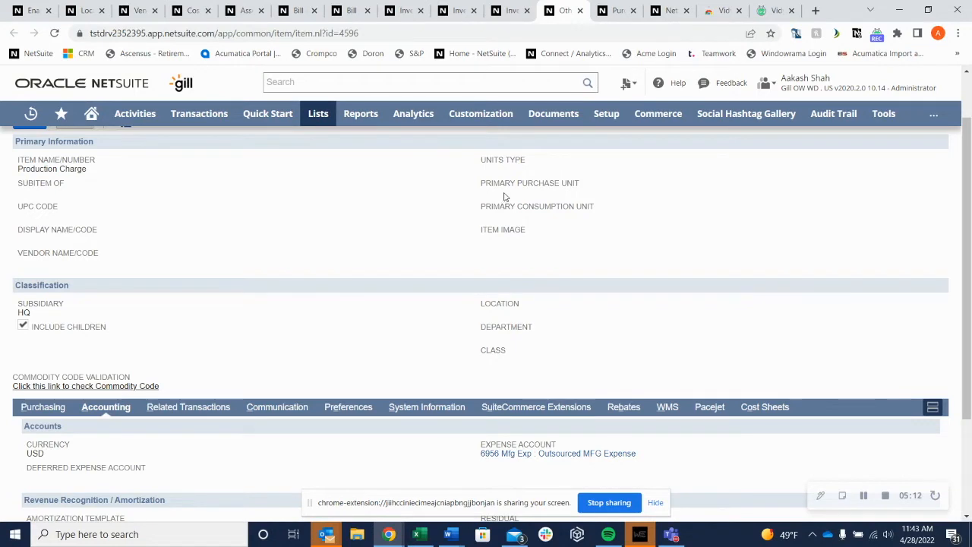
- Set the location of the new Bicycle Manufacturer purchase order to Bicycle MFG Location
{"action": "left_click", "coordinate": [618, 10]}
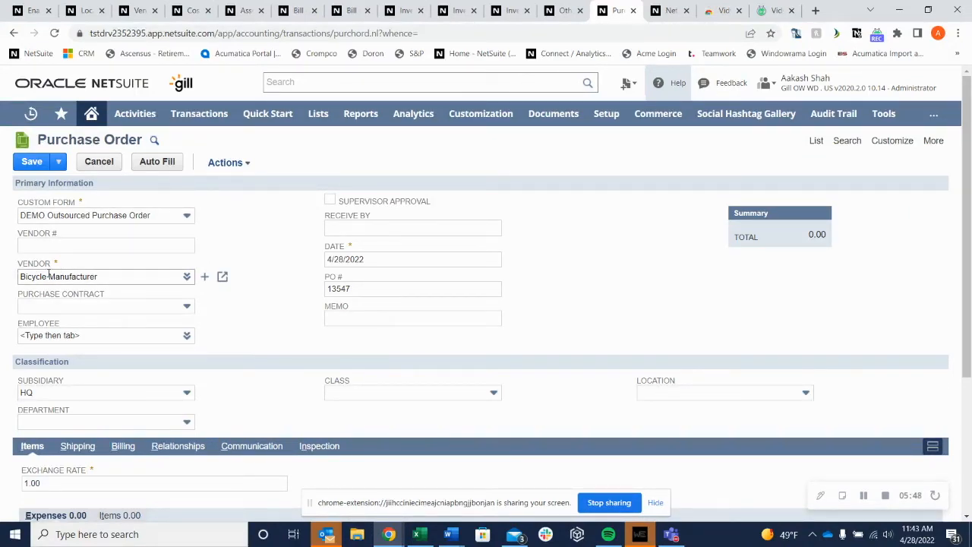
{"action": "left_click", "coordinate": [759, 393]}
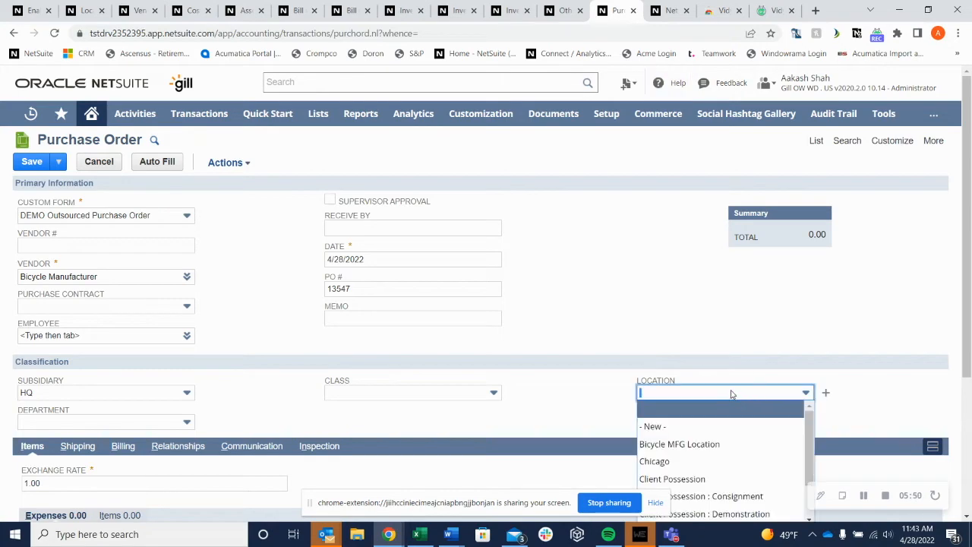
{"action": "left_click", "coordinate": [721, 444]}
- Add the Bicycle assembly as an item line with its Production Charge at quantity 1 and save the purchase order
{"action": "scroll", "coordinate": [443, 312], "scroll_direction": "down", "scroll_amount": 3}
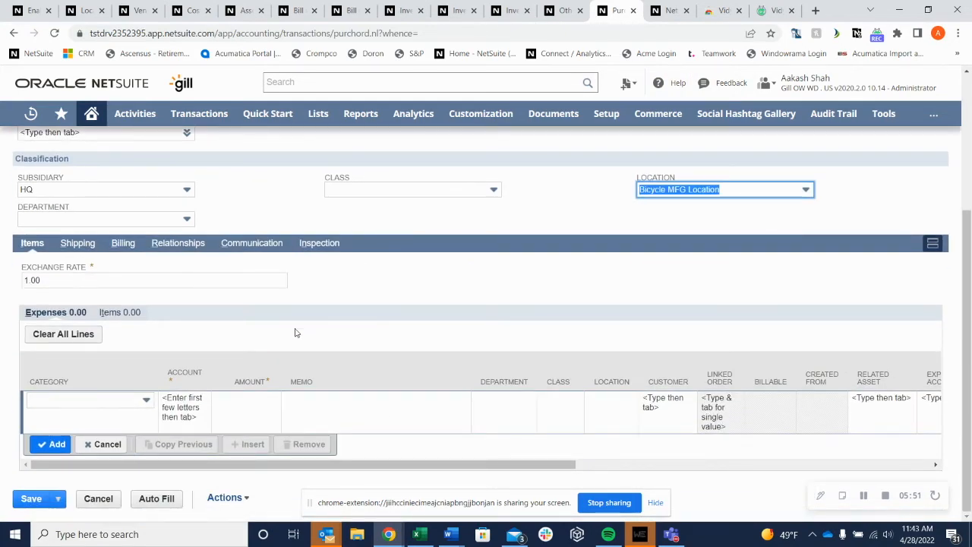
{"action": "left_click", "coordinate": [120, 312]}
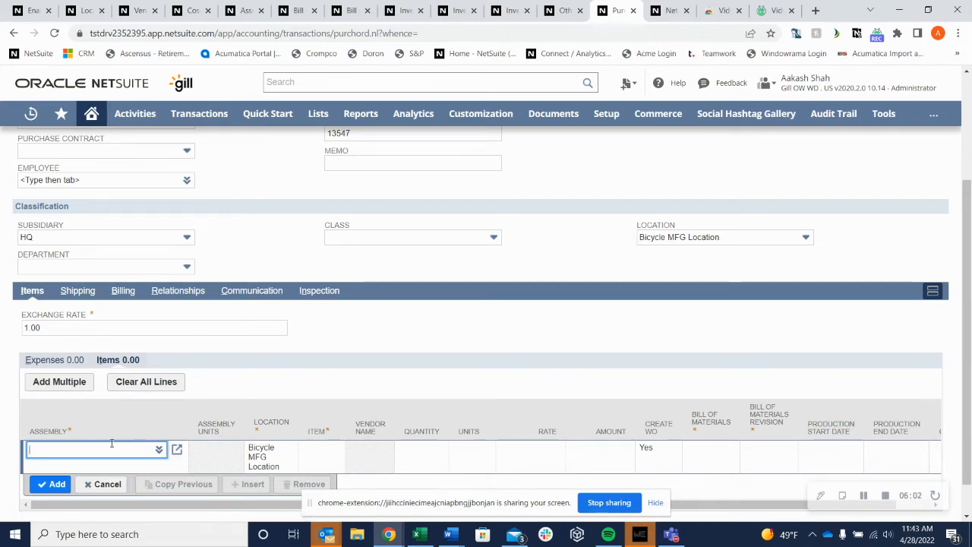
{"action": "type", "text": "bicycle"}
{"action": "key", "text": "Tab"}
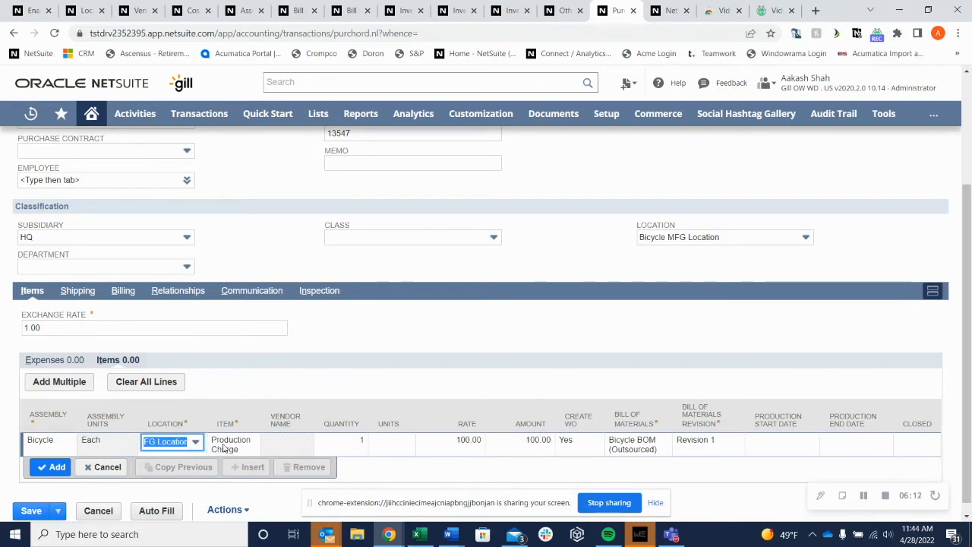
{"action": "key", "text": "Tab"}
{"action": "key", "text": "Tab"}
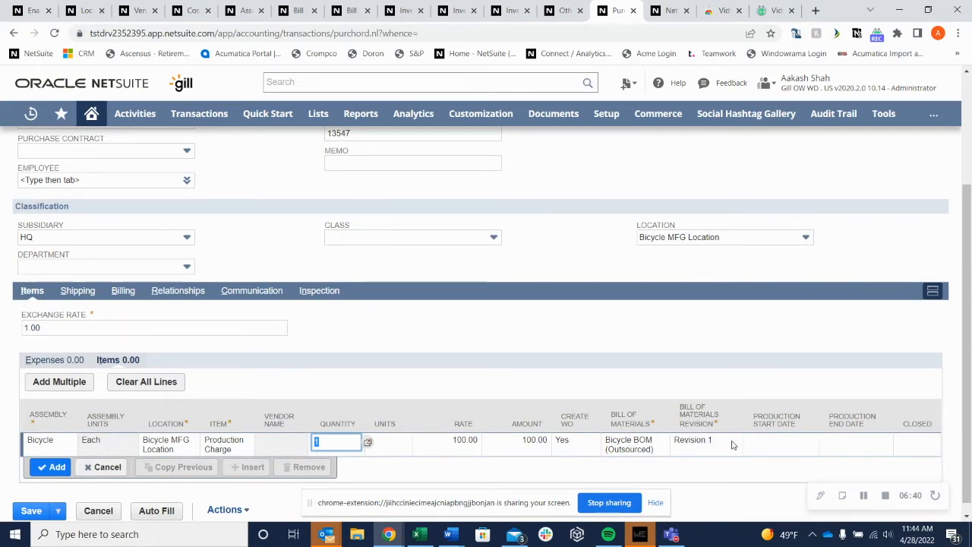
{"action": "left_click", "coordinate": [59, 466]}
{"action": "scroll", "coordinate": [80, 451], "scroll_direction": "up", "scroll_amount": 2}
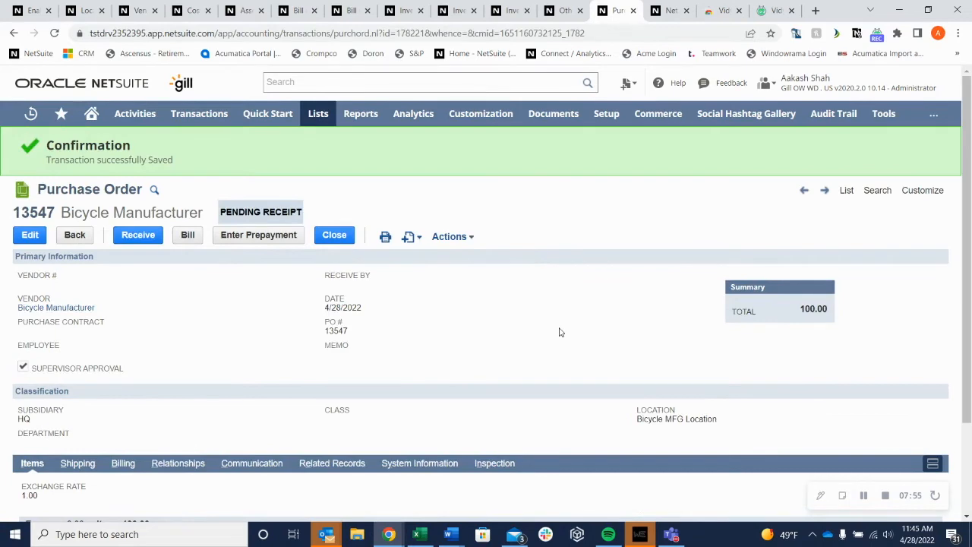
{"action": "scroll", "coordinate": [372, 291], "scroll_direction": "down", "scroll_amount": 2}
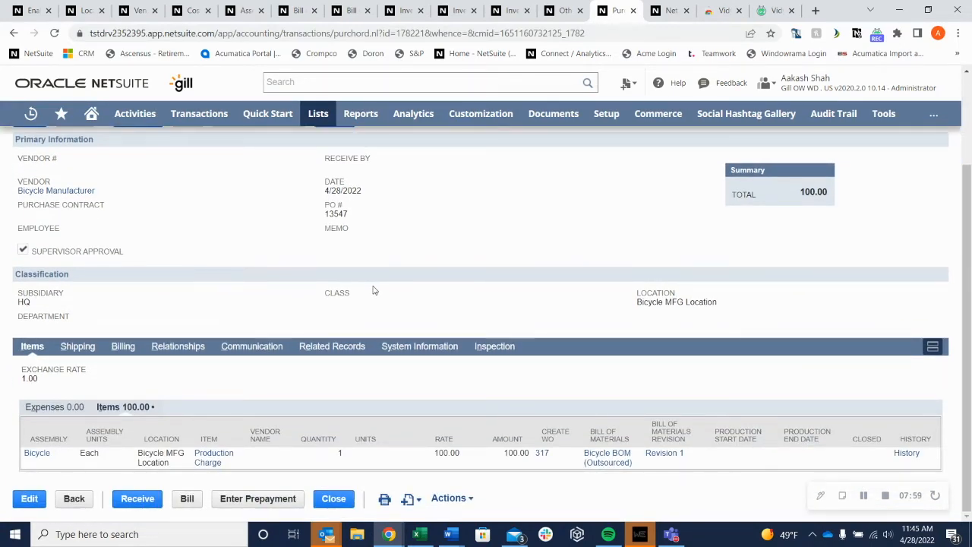
{"action": "right_click", "coordinate": [544, 458]}
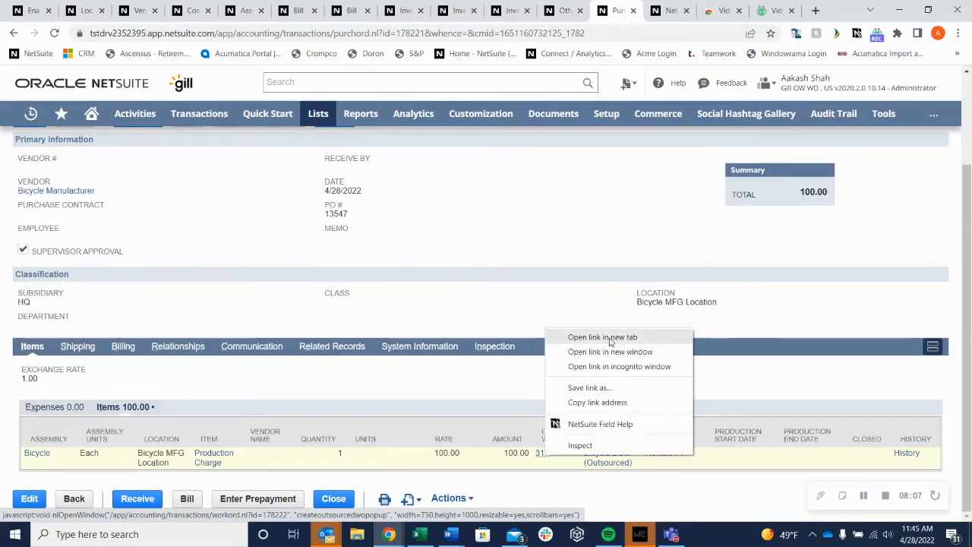
{"action": "left_click", "coordinate": [609, 337]}
{"action": "left_click", "coordinate": [628, 8]}
{"action": "left_click", "coordinate": [643, 12]}
- Examine the work order linked to the Bicycle line, including its component items, and return to the purchase order
{"action": "left_click", "coordinate": [544, 455]}
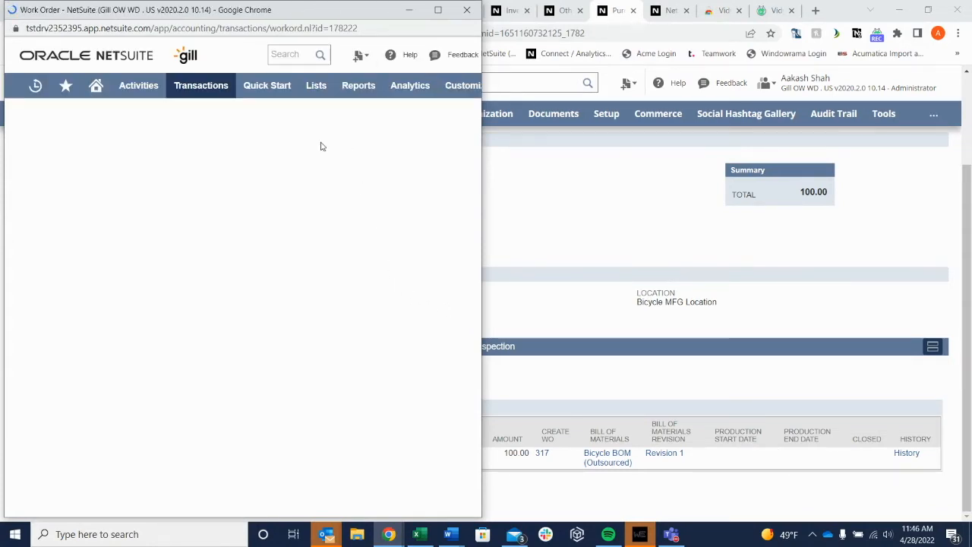
{"action": "left_click", "coordinate": [437, 10]}
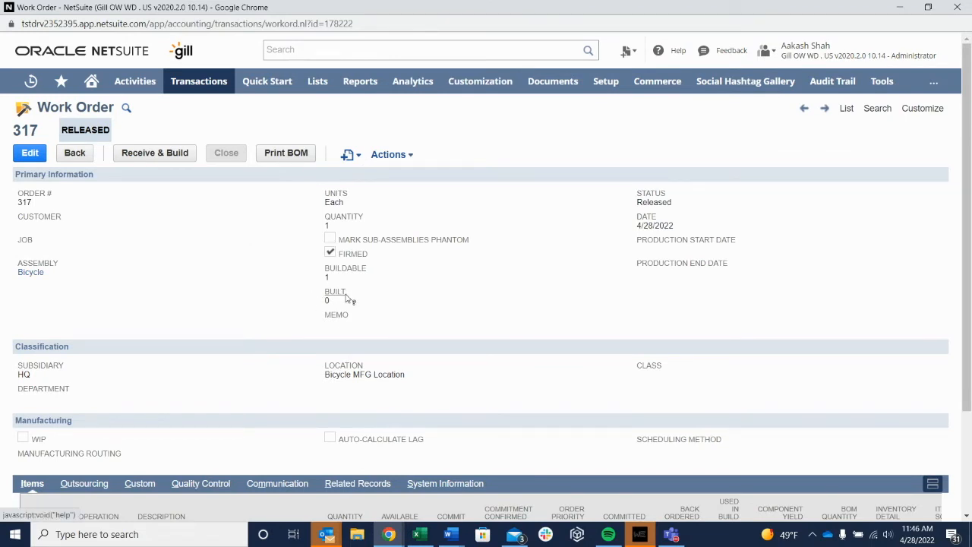
{"action": "scroll", "coordinate": [357, 279], "scroll_direction": "down", "scroll_amount": 3}
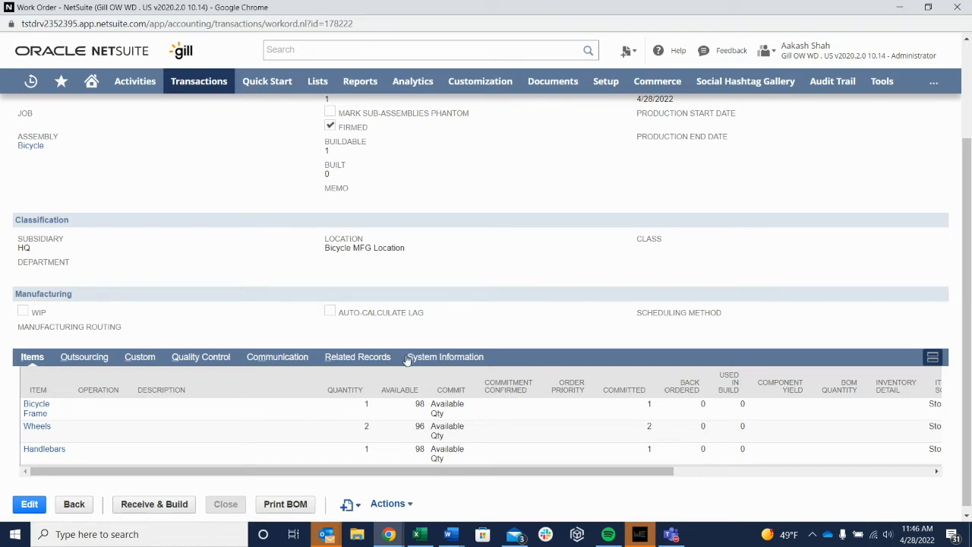
{"action": "scroll", "coordinate": [357, 380], "scroll_direction": "up", "scroll_amount": 2}
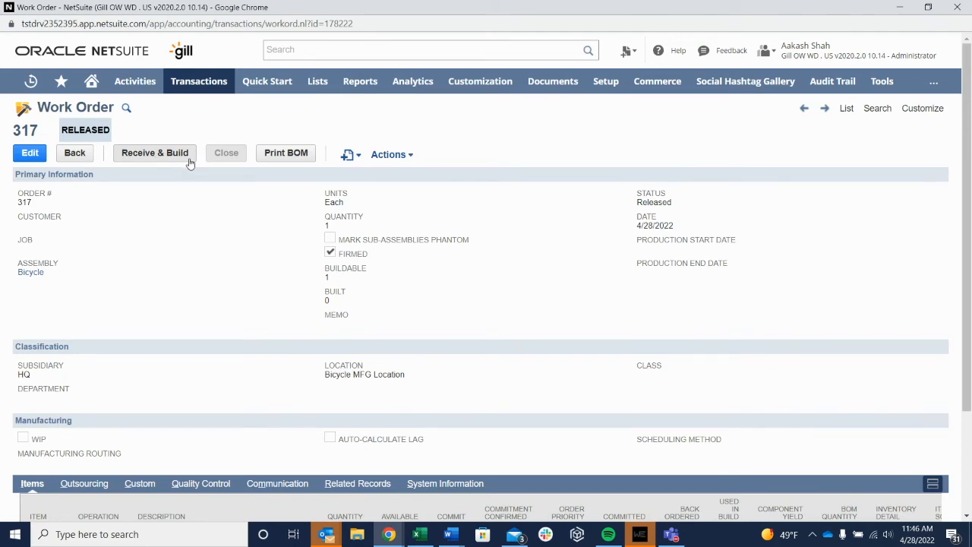
{"action": "left_click", "coordinate": [957, 6]}
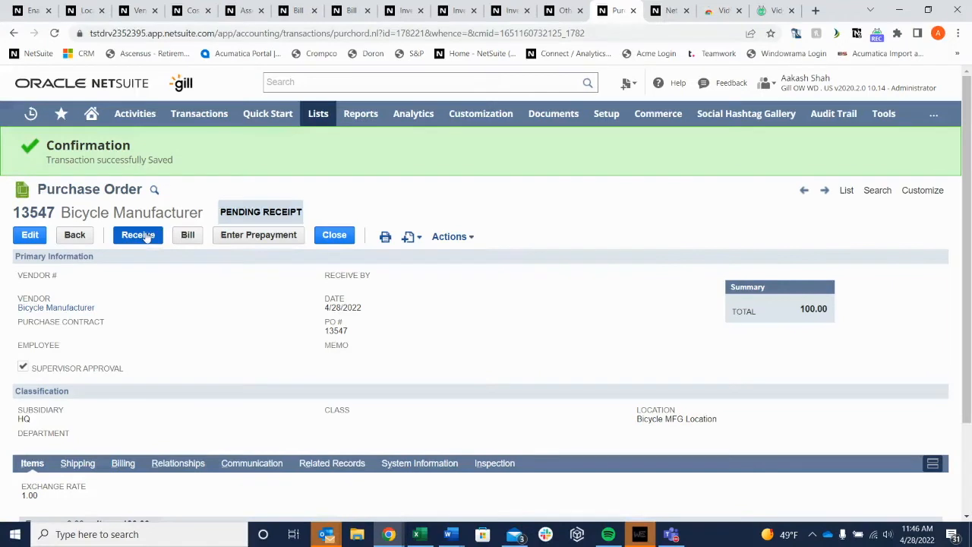
- Start an item receipt from the purchase order and review its Production Charge line for the Bicycle assembly
{"action": "left_click", "coordinate": [139, 235]}
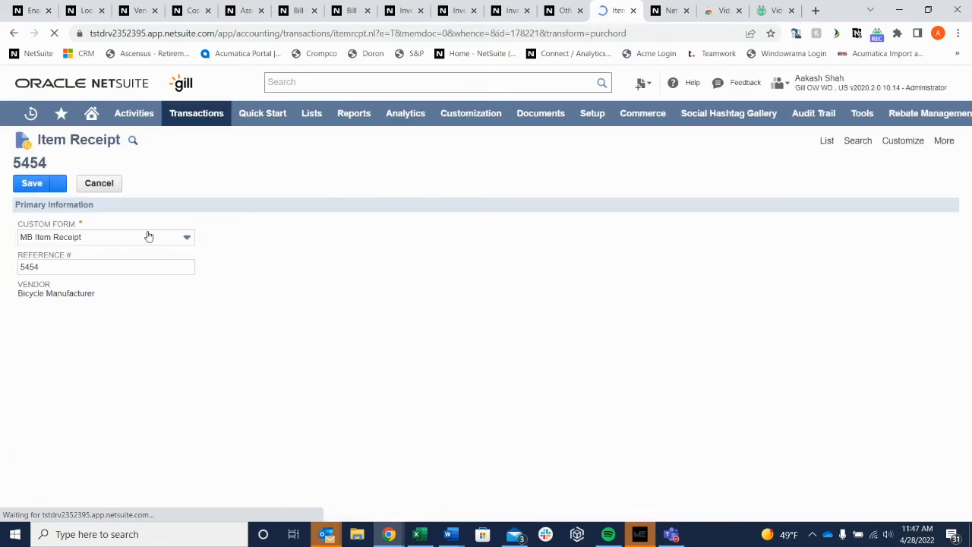
{"action": "scroll", "coordinate": [148, 258], "scroll_direction": "down", "scroll_amount": 3}
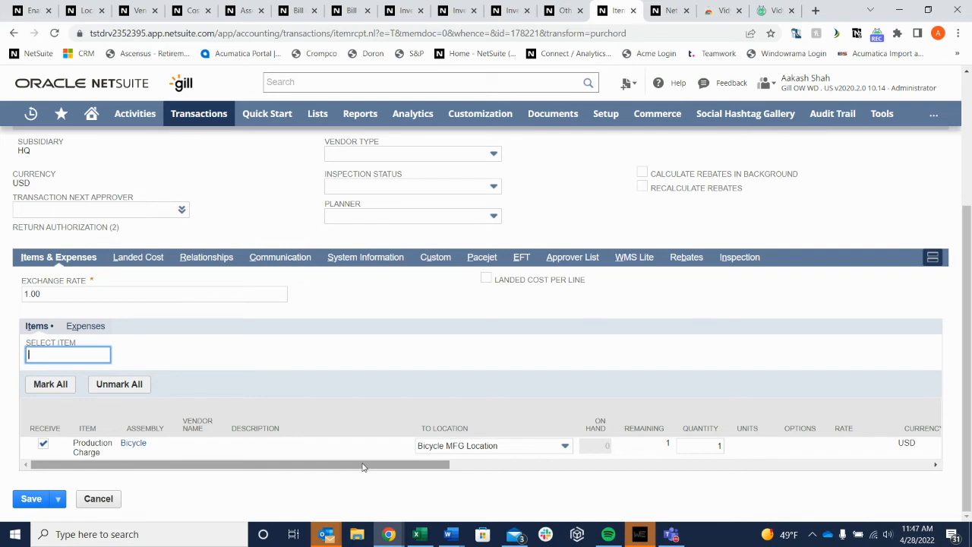
{"action": "mouse_move", "coordinate": [363, 467]}
{"action": "left_mouse_down"}
{"action": "mouse_move", "coordinate": [862, 466]}
{"action": "mouse_move", "coordinate": [381, 467]}
{"action": "left_mouse_up"}
{"action": "scroll", "coordinate": [209, 463], "scroll_direction": "up", "scroll_amount": 3}
{"action": "scroll", "coordinate": [210, 455], "scroll_direction": "down", "scroll_amount": 3}
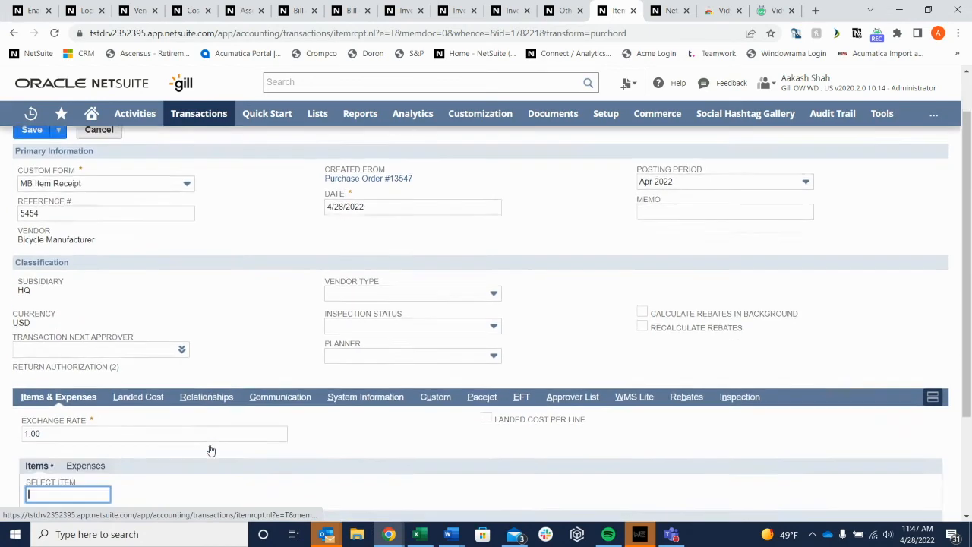
- Check the component quantities in the receipt line's Assembly Build Helper and save the item receipt
{"action": "left_click_drag", "start_coordinate": [215, 464], "coordinate": [697, 493]}
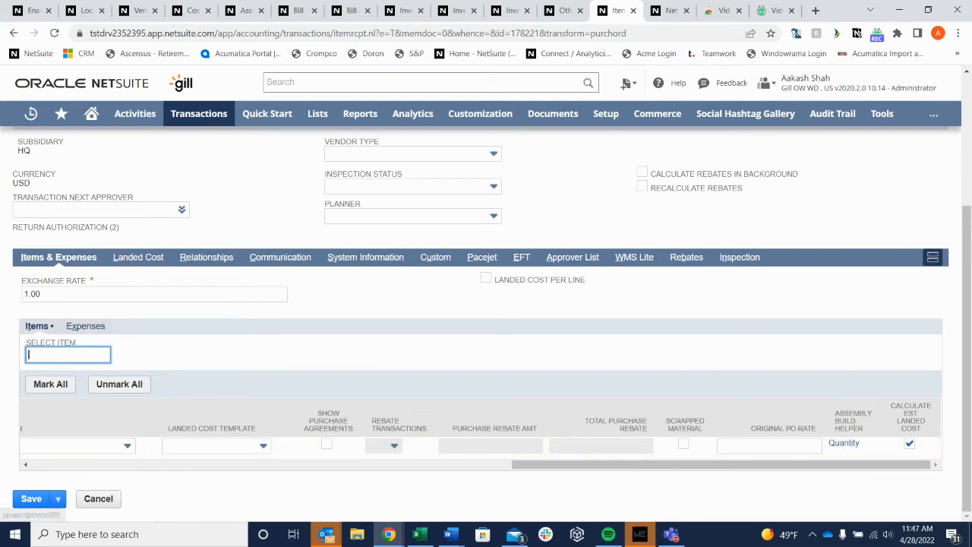
{"action": "left_click", "coordinate": [847, 446]}
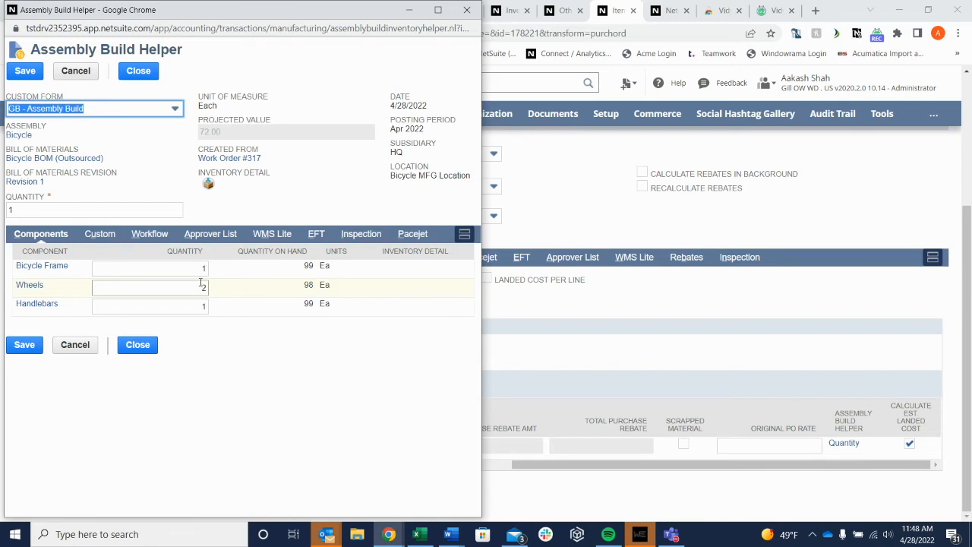
{"action": "left_click", "coordinate": [463, 11]}
{"action": "left_click_drag", "start_coordinate": [525, 466], "coordinate": [23, 483]}
{"action": "left_click", "coordinate": [31, 499]}
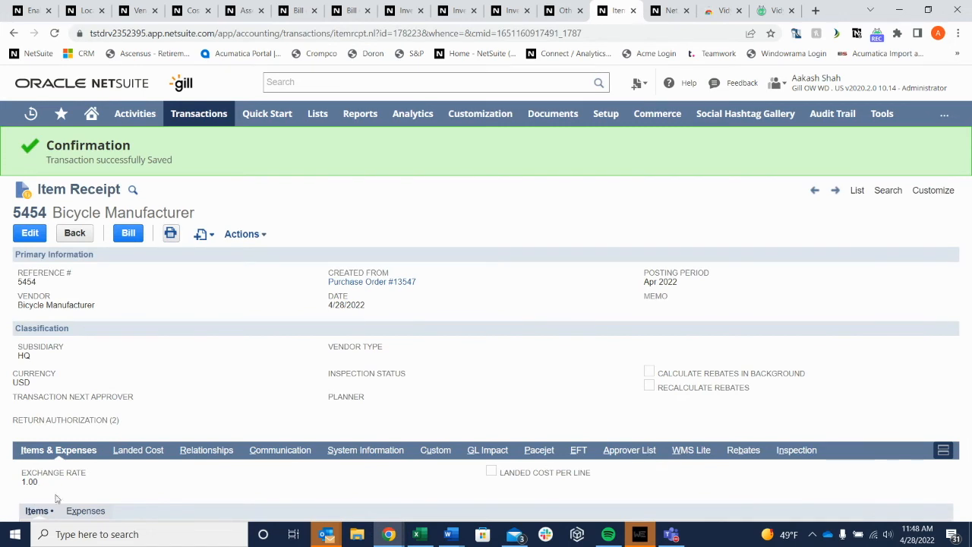
- Examine the assembly build linked to the receipt's Bicycle line and review its GL impact
{"action": "scroll", "coordinate": [391, 363], "scroll_direction": "down", "scroll_amount": 2}
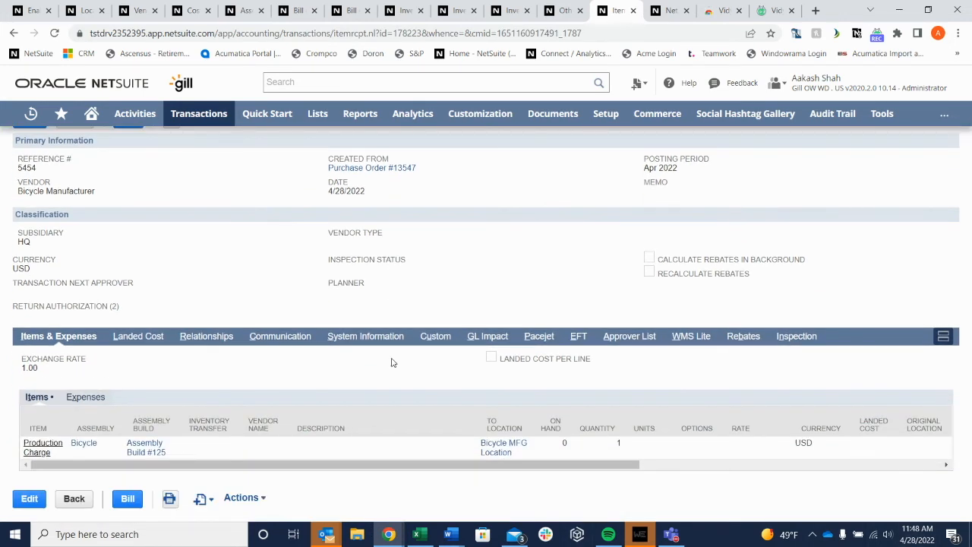
{"action": "left_click", "coordinate": [145, 453]}
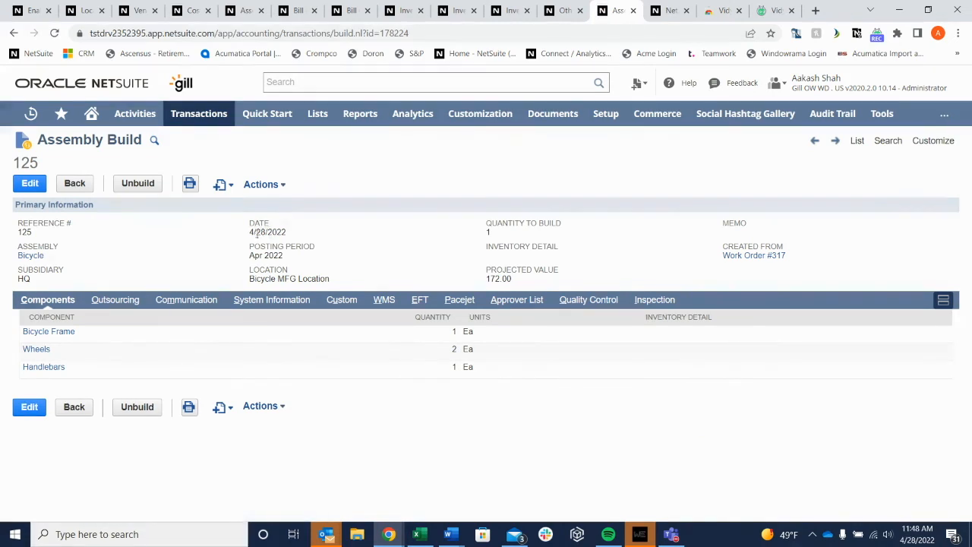
{"action": "left_click", "coordinate": [265, 184]}
{"action": "left_click", "coordinate": [260, 232]}
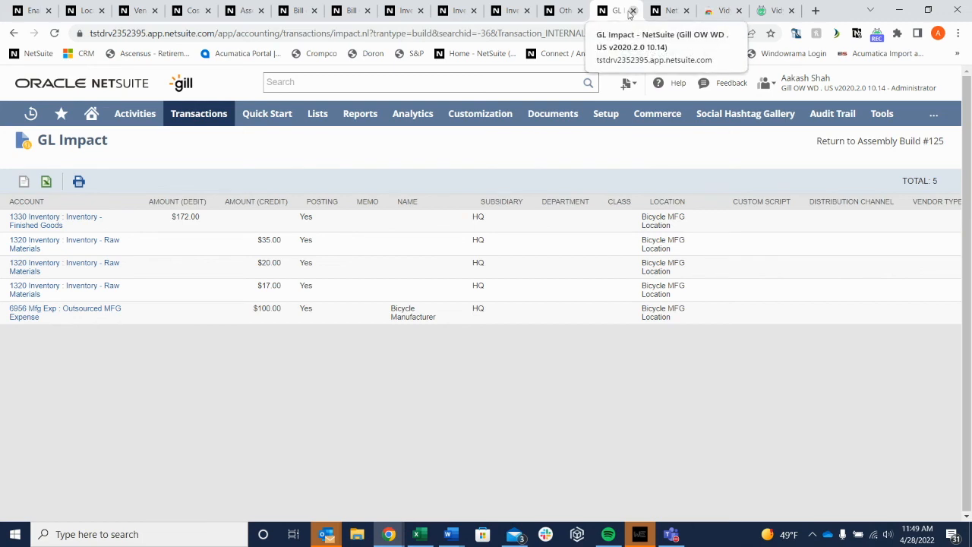
{"action": "left_click", "coordinate": [566, 10]}
{"action": "left_click", "coordinate": [616, 11]}
- Go back through the assembly build to the item receipt and view its item line
{"action": "left_click", "coordinate": [14, 33]}
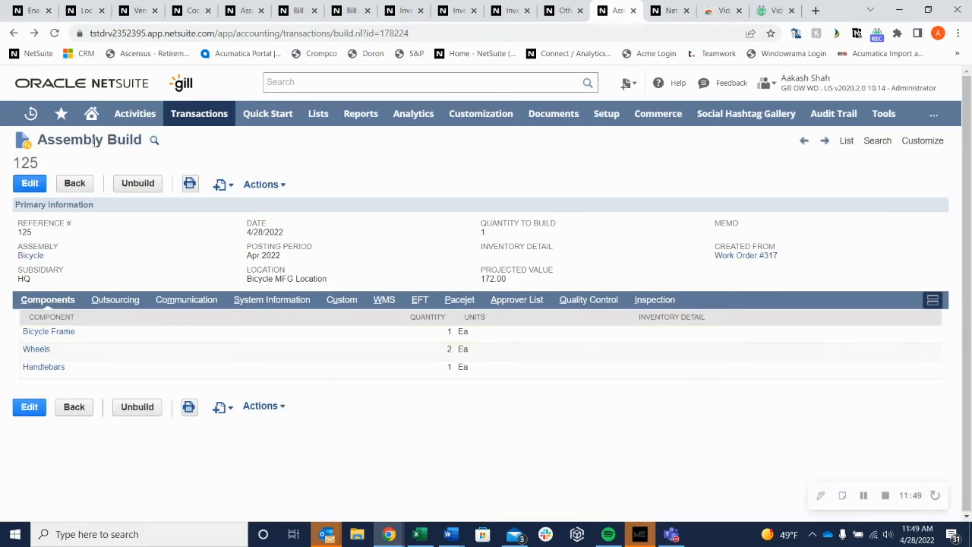
{"action": "mouse_move", "coordinate": [30, 116]}
{"action": "left_click", "coordinate": [64, 190]}
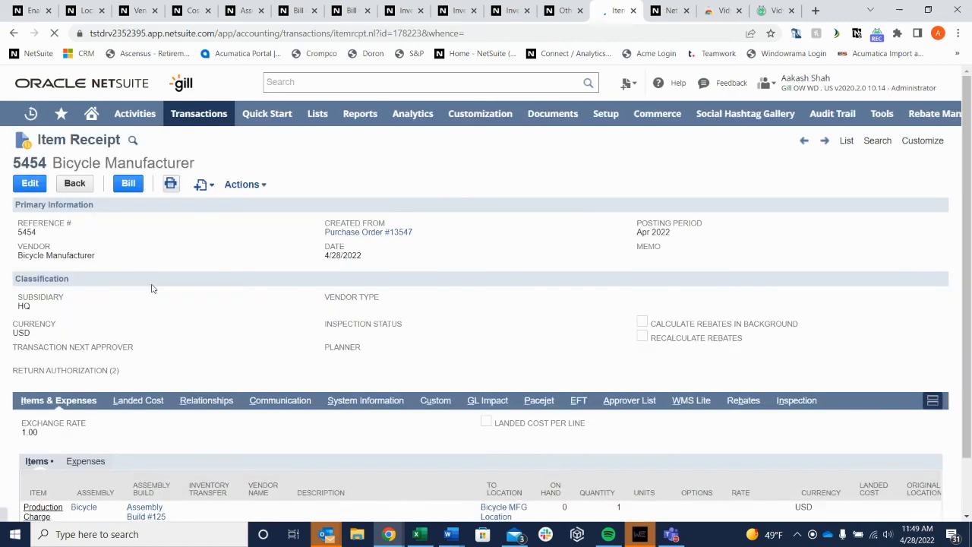
{"action": "scroll", "coordinate": [207, 321], "scroll_direction": "down", "scroll_amount": 1}
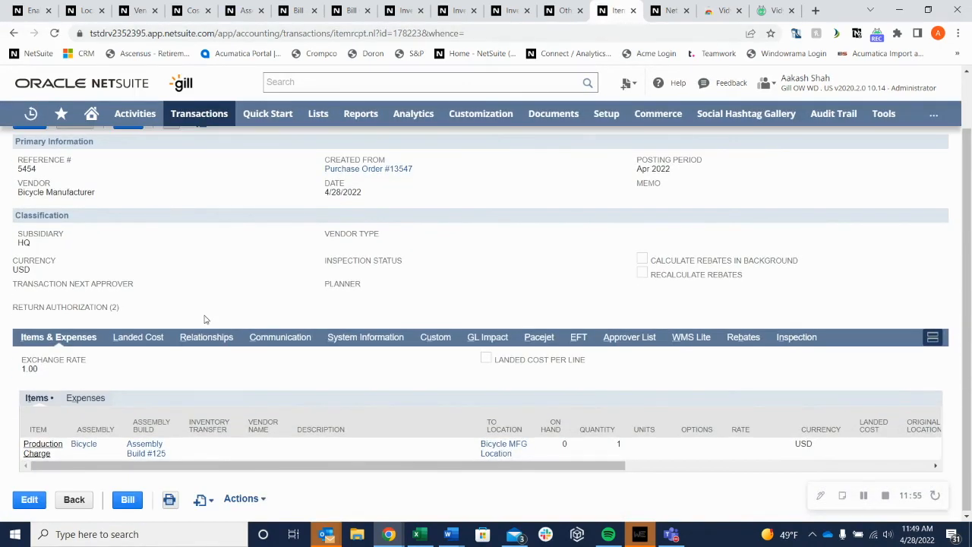